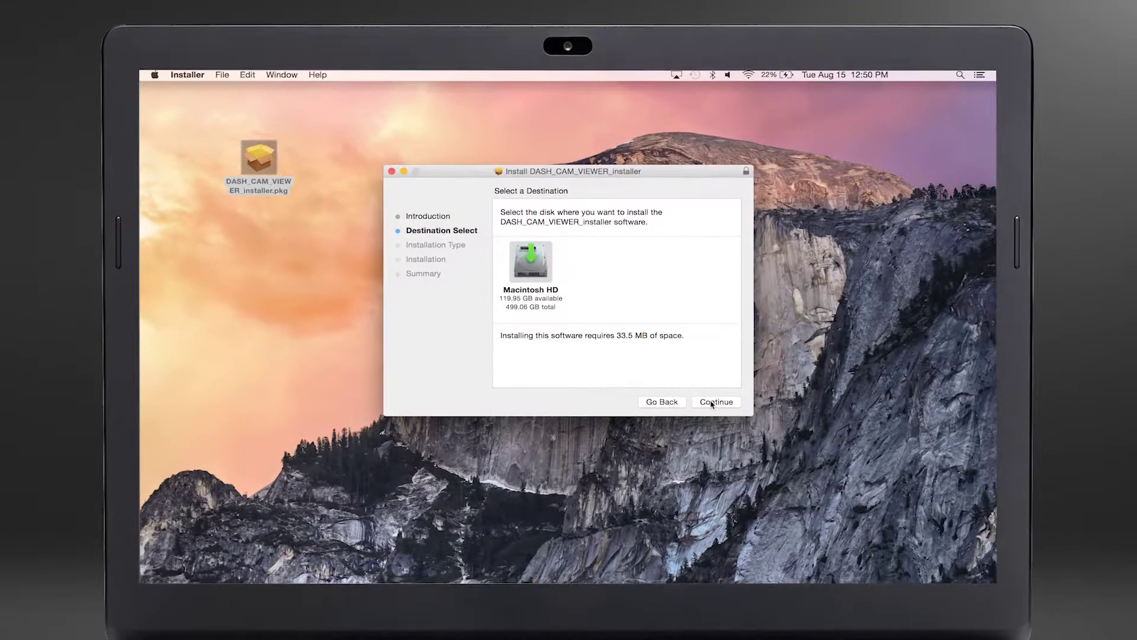
- Install DASH_CAM_VIEWER_installer on the Macintosh HD destination
{"action": "left_click", "coordinate": [714, 402]}
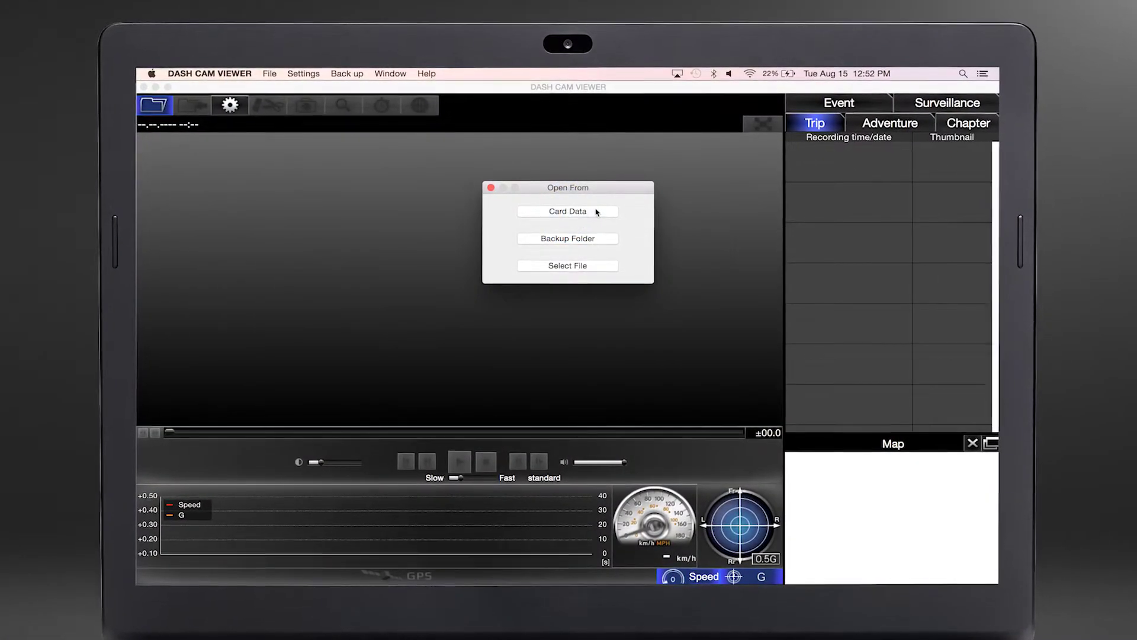
- Load the dash cam recordings from the NO NAME card via Card Data
{"action": "left_click", "coordinate": [595, 211]}
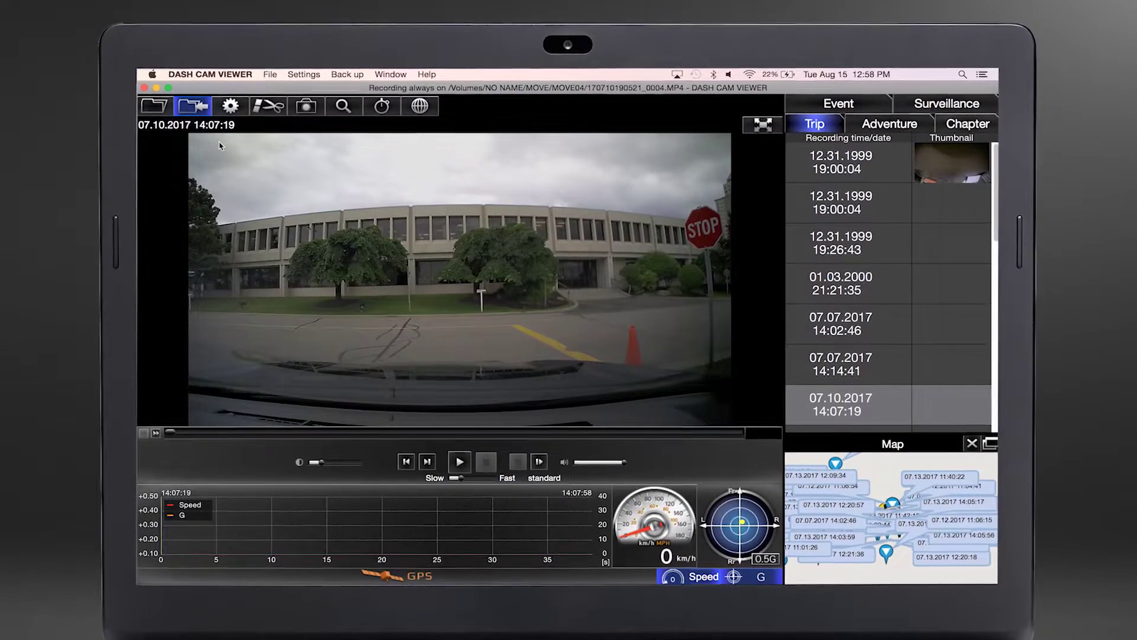
- Choose a backup folder, magnify a clip region at x5.0, and save the Google Earth export
{"action": "left_click", "coordinate": [195, 107]}
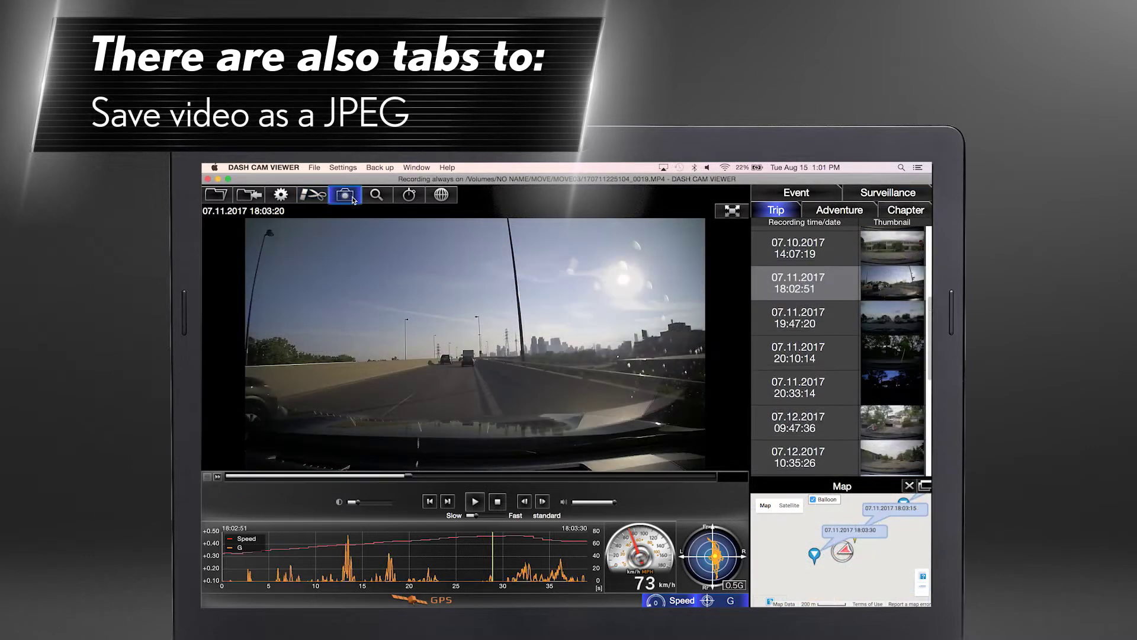
{"action": "left_click", "coordinate": [344, 196]}
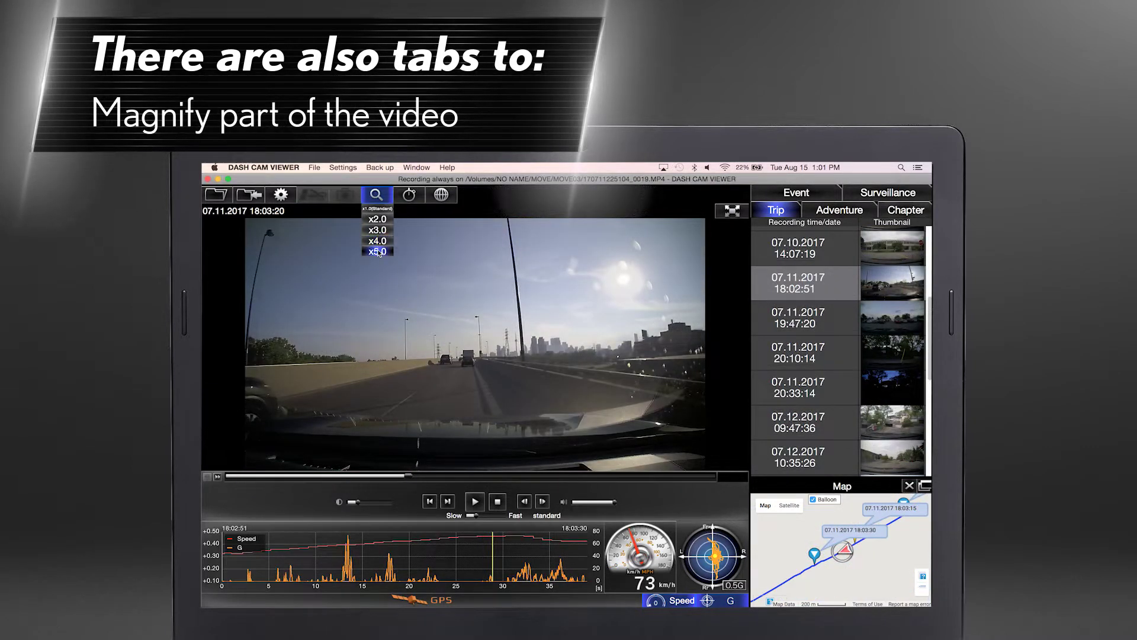
{"action": "left_click", "coordinate": [378, 251]}
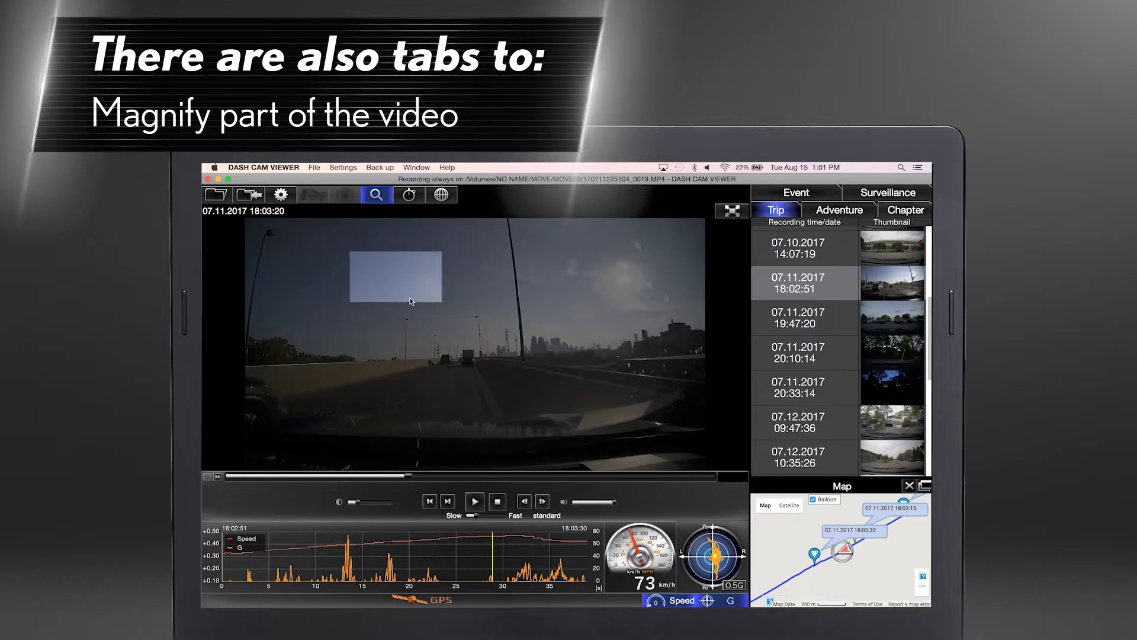
{"action": "left_click", "coordinate": [462, 362]}
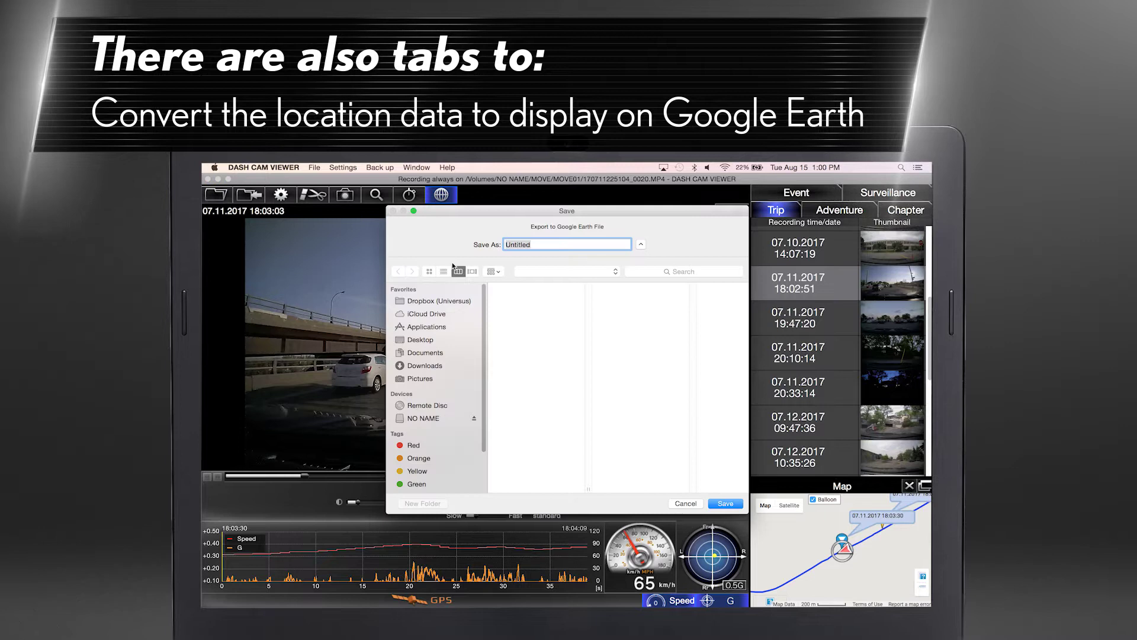
{"action": "key", "text": "Return"}
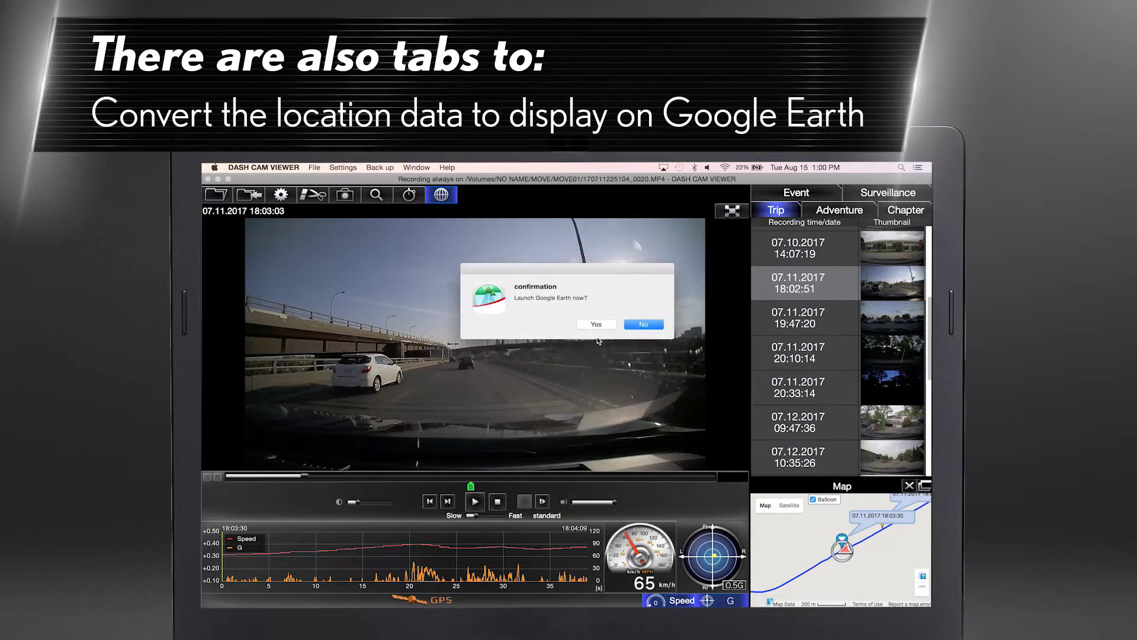